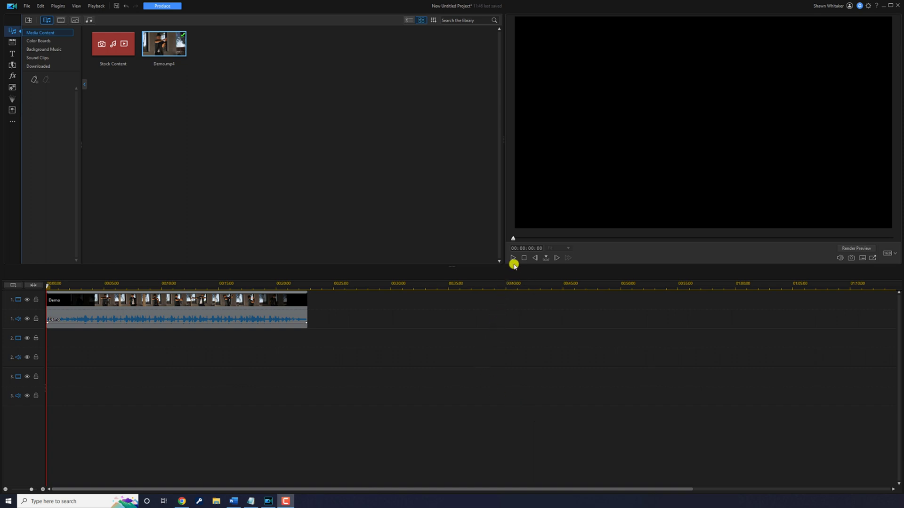
Step: Preview the project from the start and stop playback
click(514, 259)
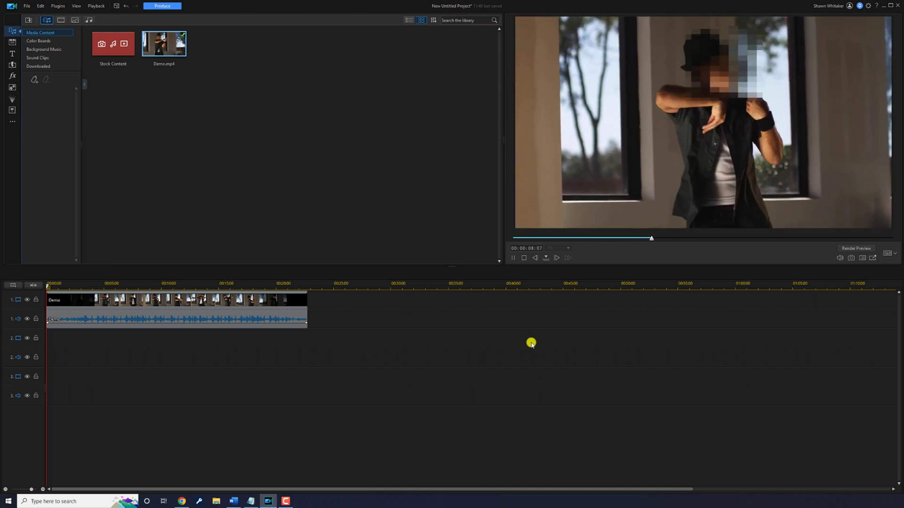
click(523, 258)
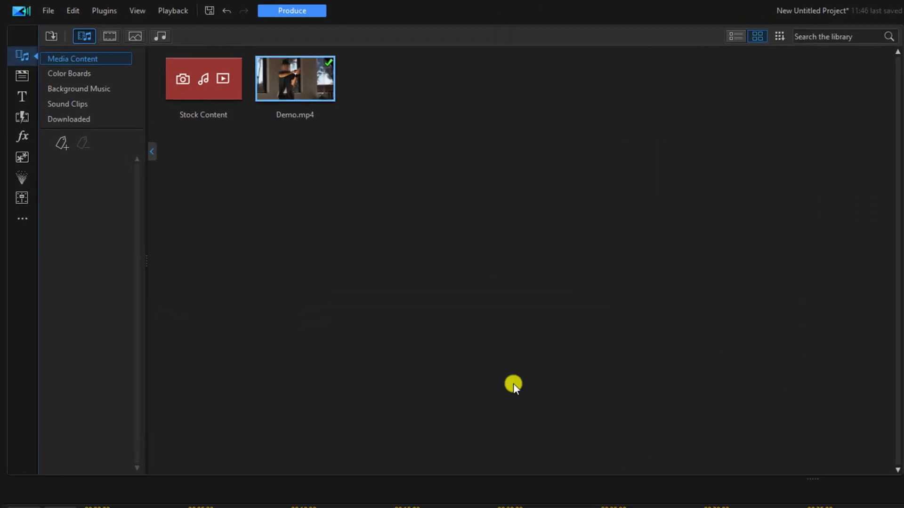
Step: Place the youtube/username Social Media title on track 2 at 00:00:04 and open it in Title Designer
click(20, 100)
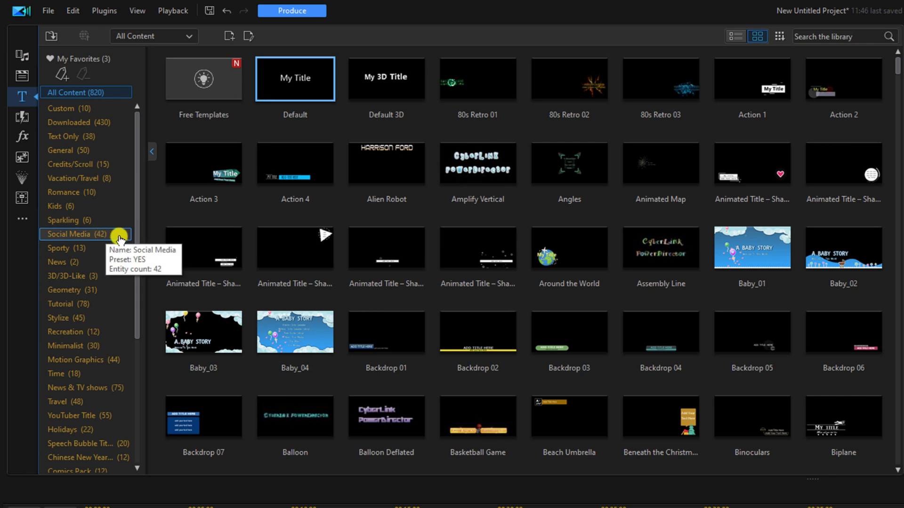
click(118, 239)
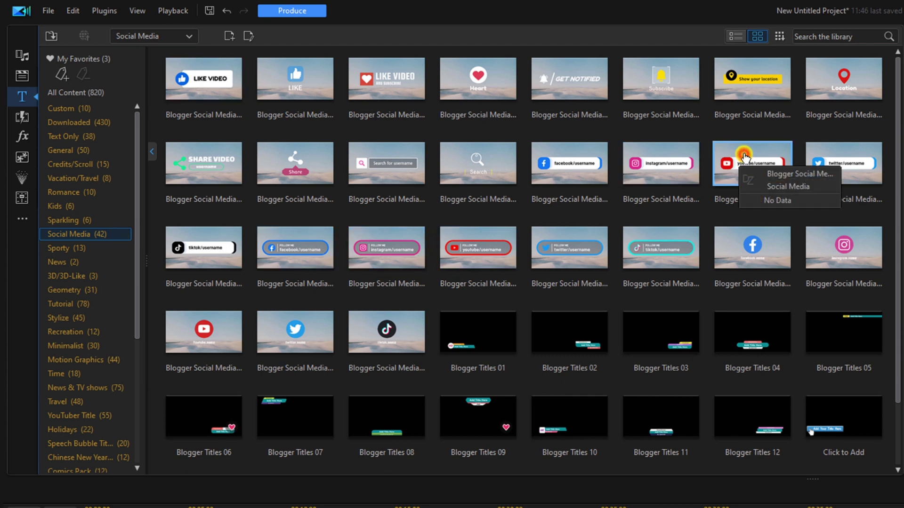
drag(744, 156, 525, 336)
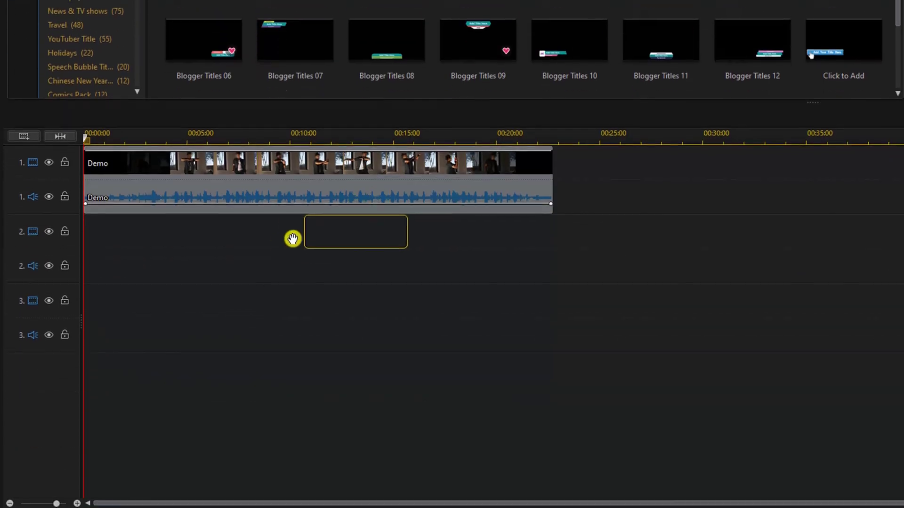
drag(525, 337, 165, 243)
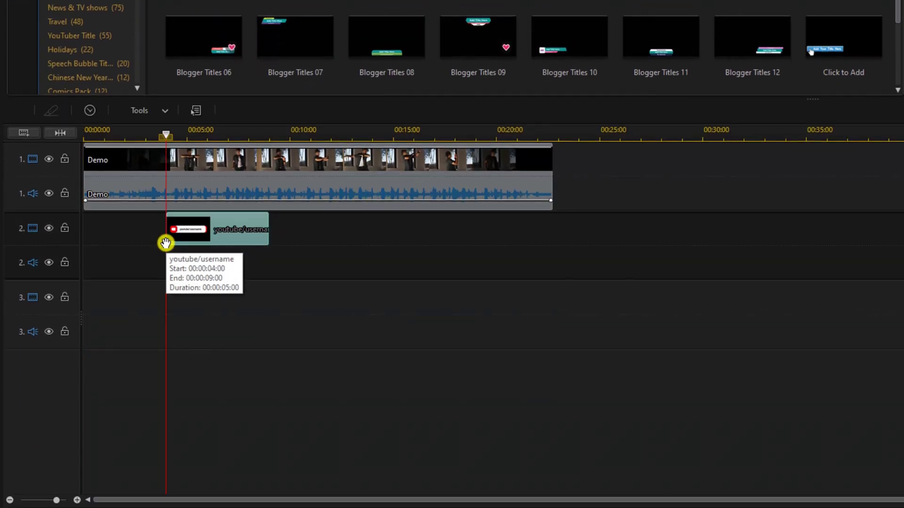
double_click(223, 244)
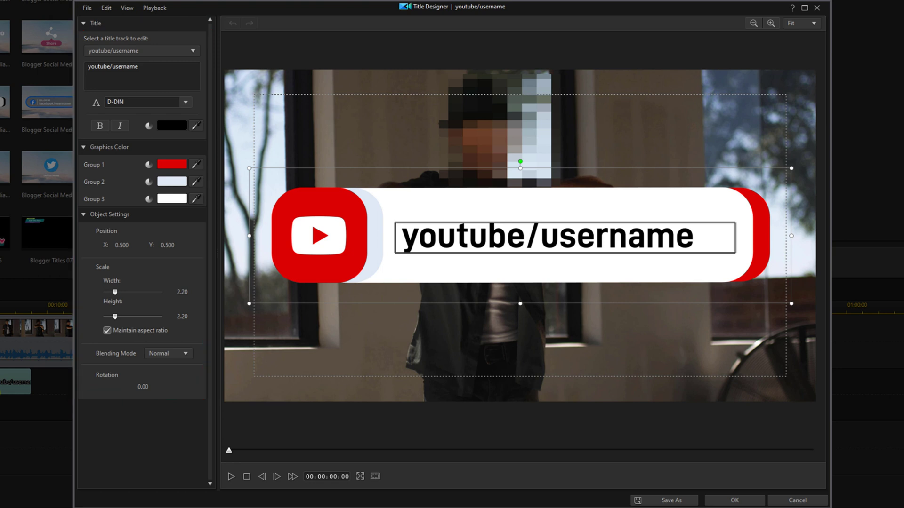
Step: Replace 'username' so the title reads youtube/powerdirectoruniversity
click(146, 70)
key(BackSpace)
key(BackSpace)
key(BackSpace)
key(BackSpace)
key(BackSpace)
text(powerdirectoruniversity)
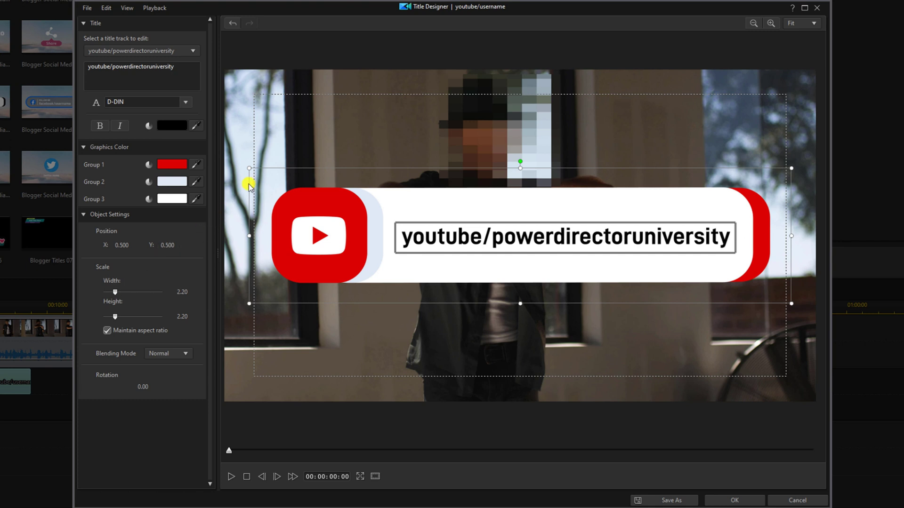
Step: Shrink the YouTube title to 1.34 scale and drag it toward the lower left
drag(250, 168, 282, 189)
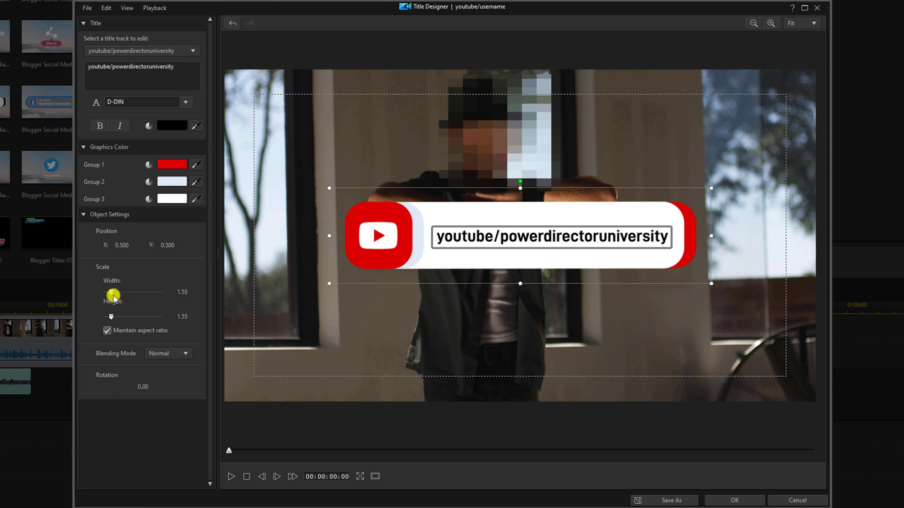
drag(111, 291, 109, 293)
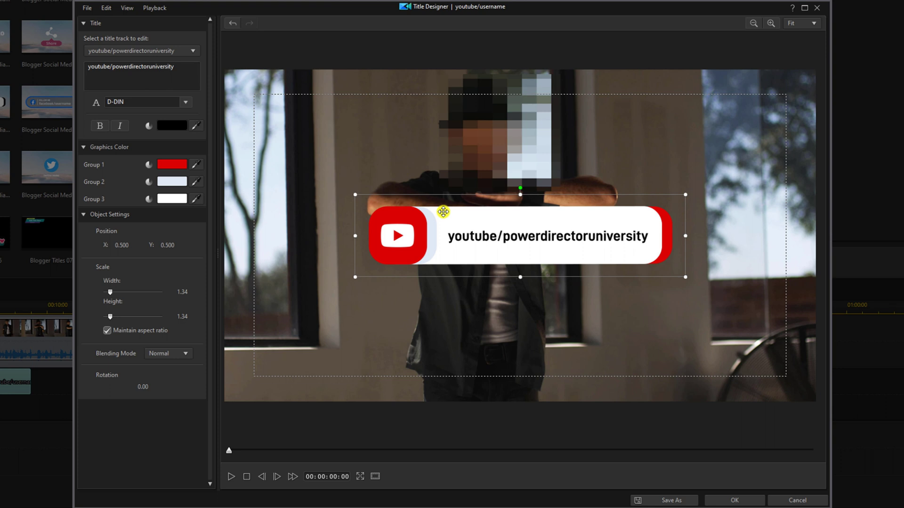
click(443, 212)
drag(442, 212, 365, 289)
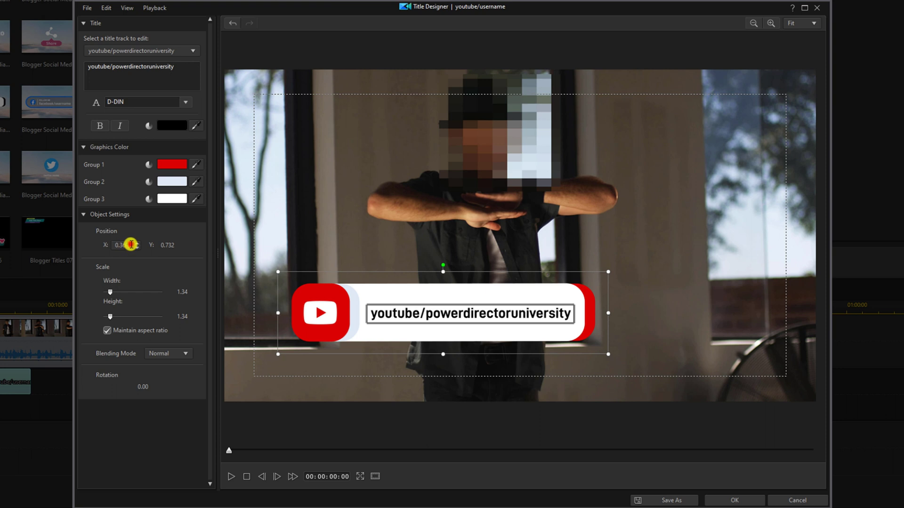
Step: Set the title position to X 0.330, Y 0.800 and accept the edits
drag(131, 244, 106, 245)
text(30)
key(Return)
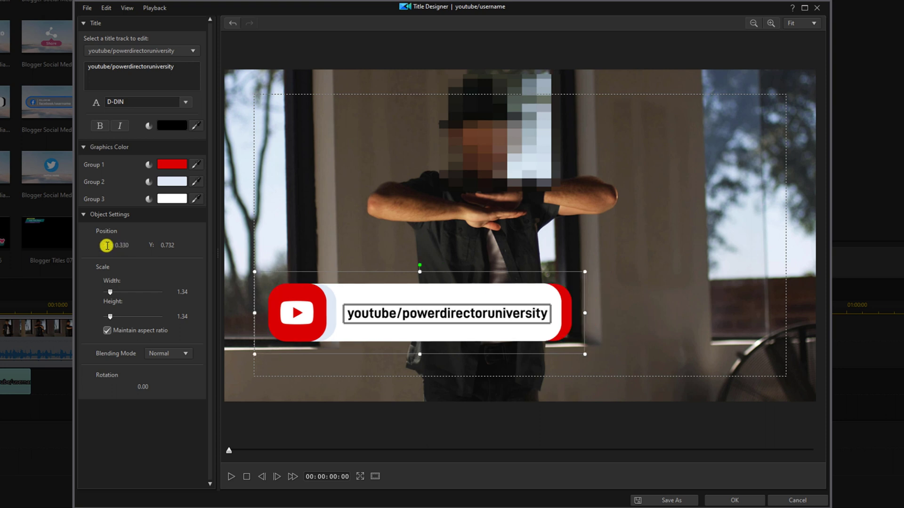
double_click(176, 246)
text(0.8)
key(Return)
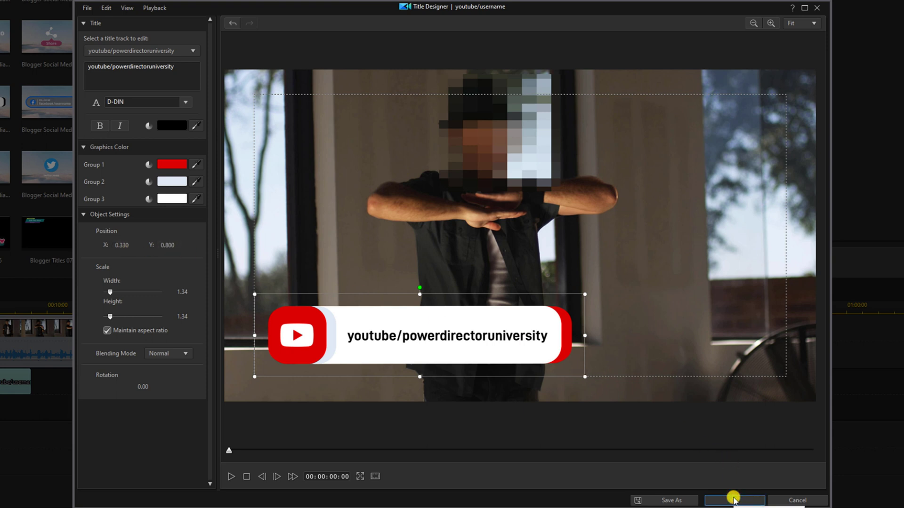
click(734, 500)
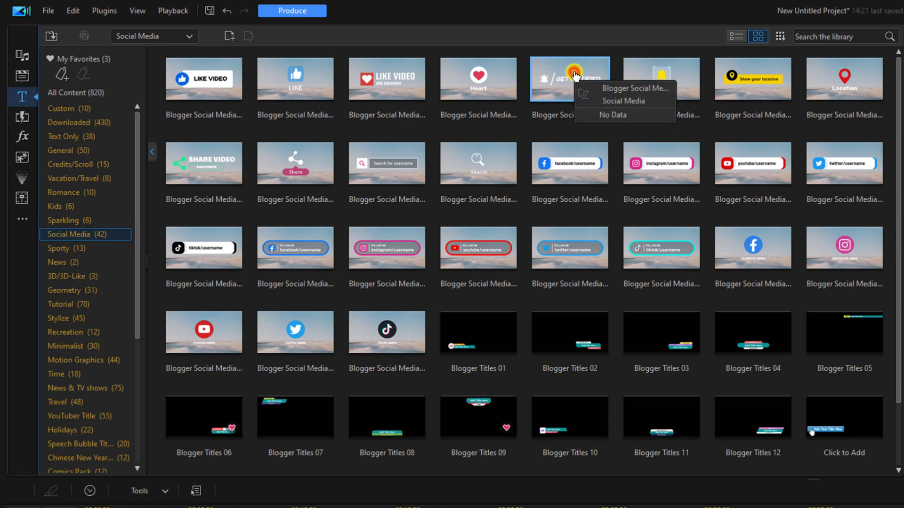
Step: Place the GET NOTIFIED title on track 2 from 9 to 14 seconds and open it in Title Designer
mouse_move(574, 76)
mouse_down()
mouse_move(309, 244)
mouse_move(275, 245)
mouse_up()
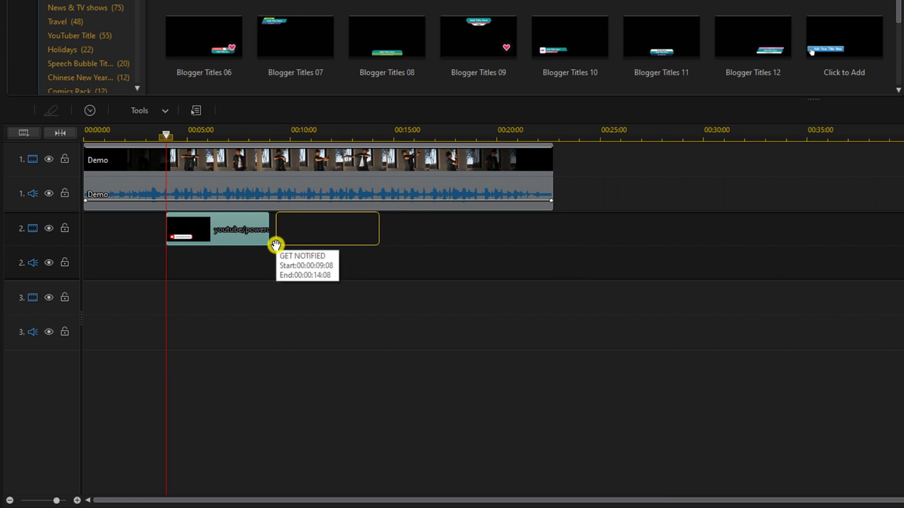
drag(275, 245, 272, 246)
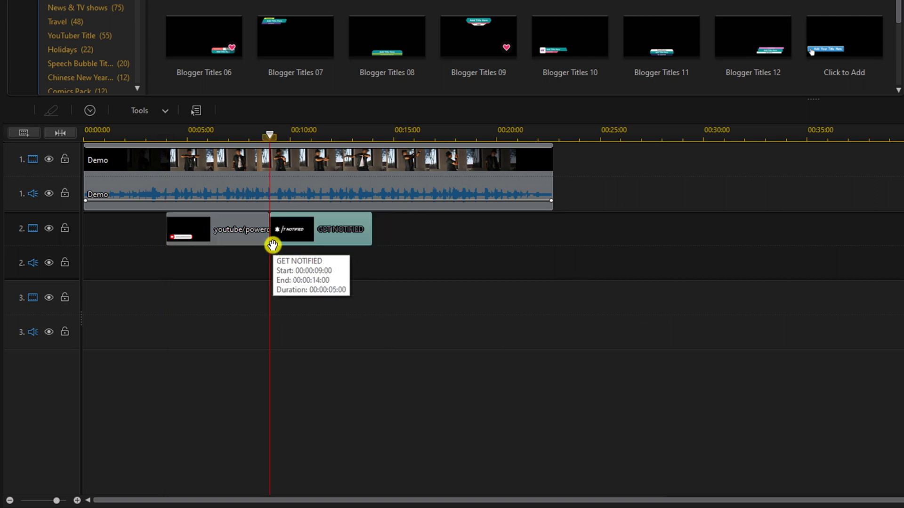
double_click(299, 244)
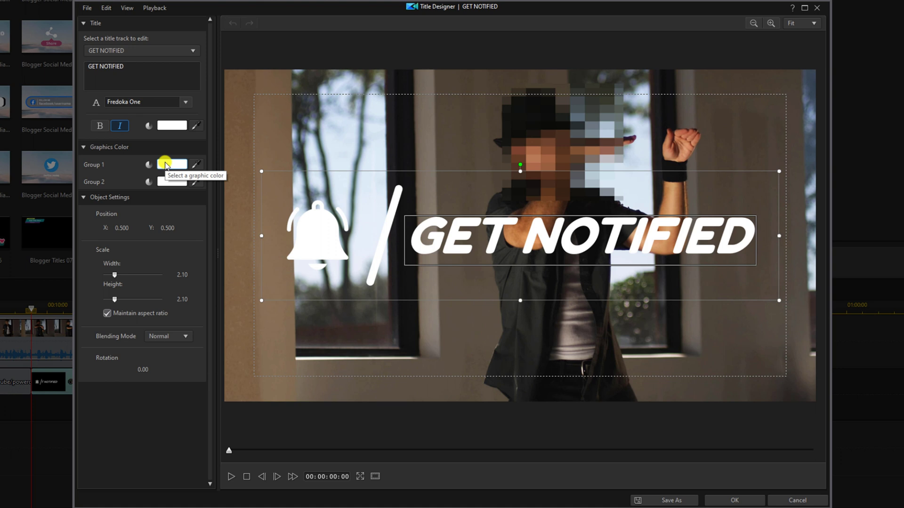
Step: Colour the Group 1 bell graphic red (FF0000)
click(165, 165)
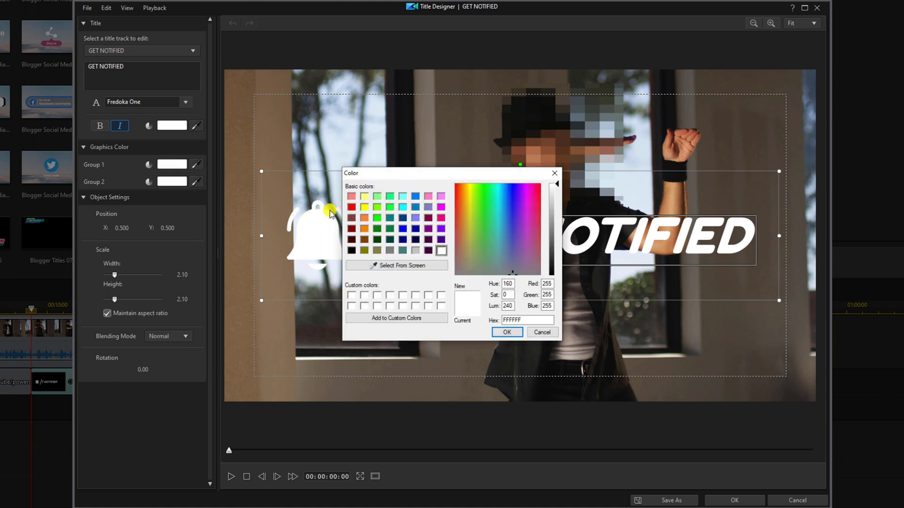
click(351, 206)
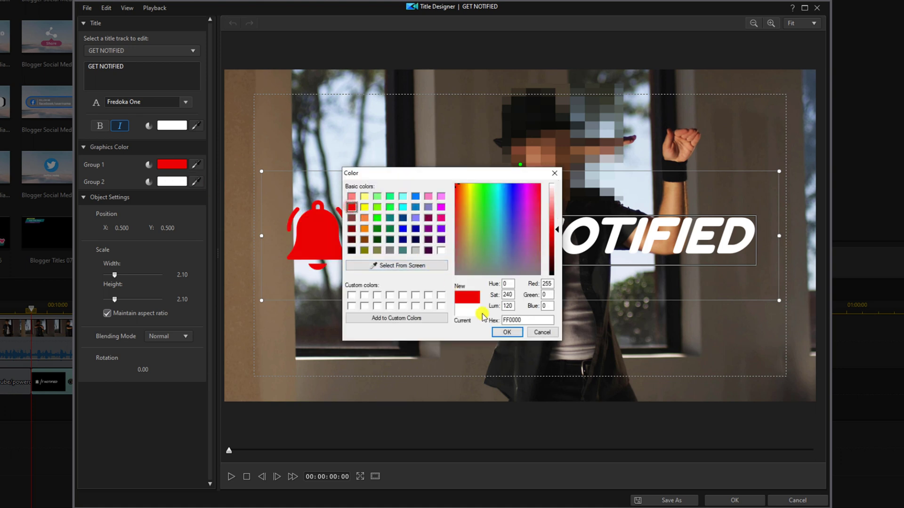
click(506, 331)
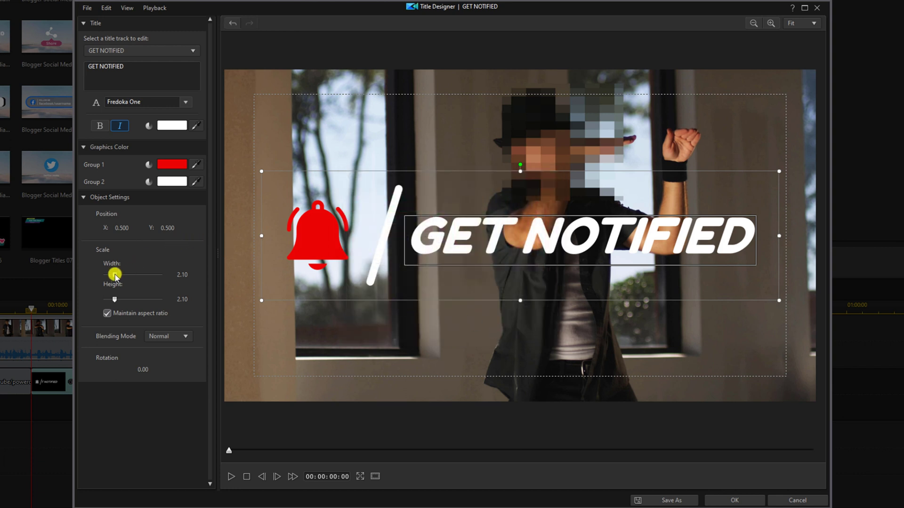
Step: Scale the GET NOTIFIED title to 0.94, position it at X 0.246, Y 0.800, and accept the edits
drag(114, 275, 106, 275)
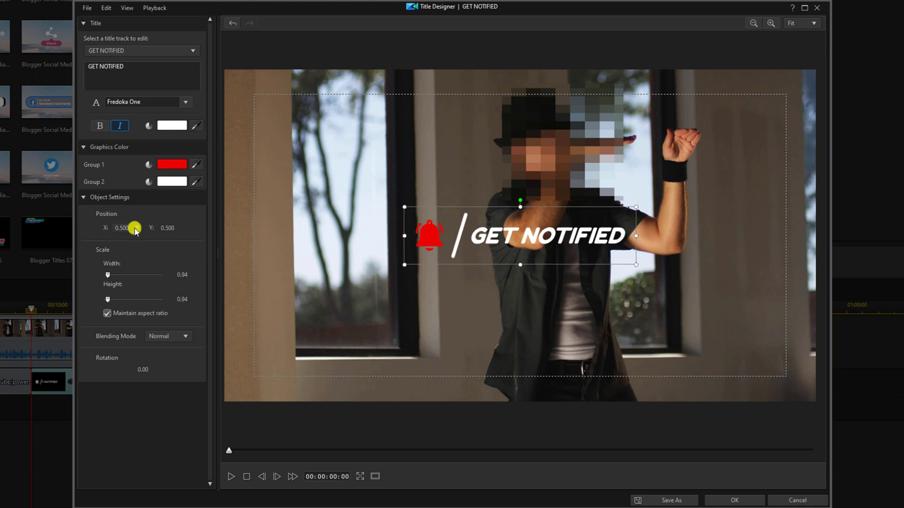
drag(131, 228, 75, 229)
double_click(168, 229)
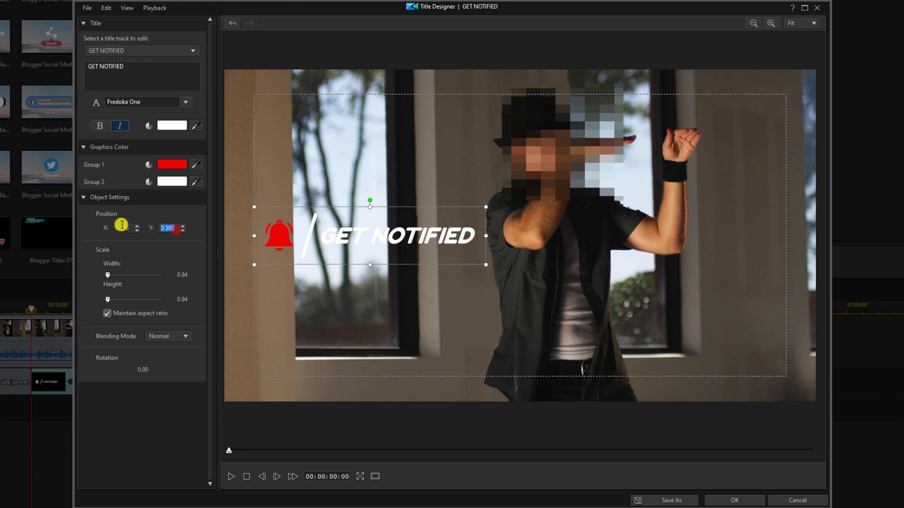
text(0.8)
key(Return)
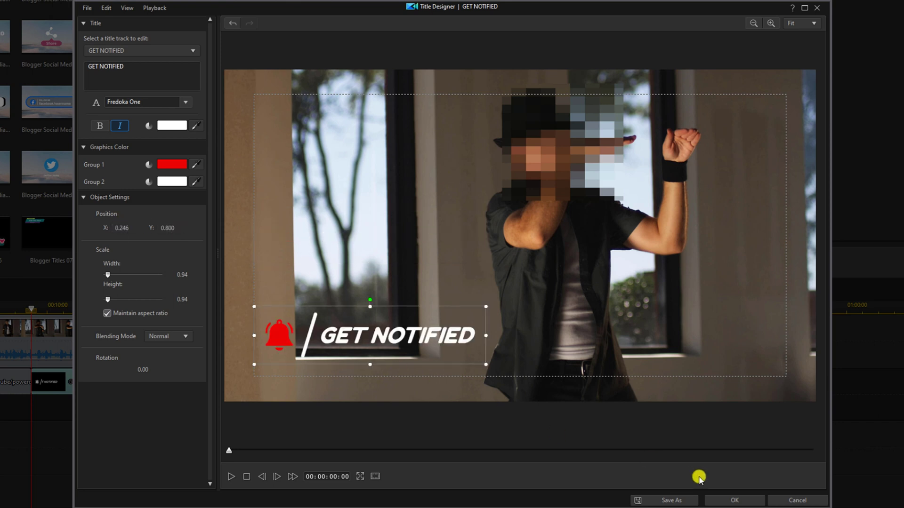
click(721, 500)
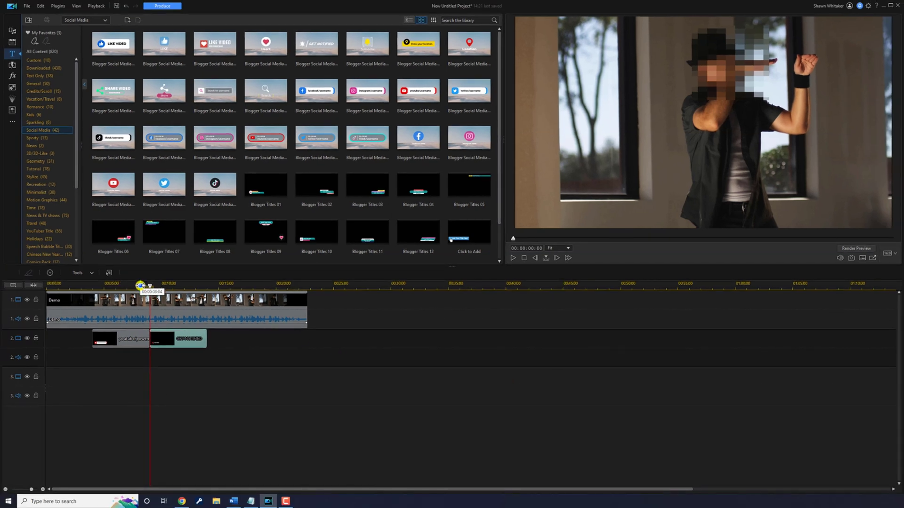
click(141, 286)
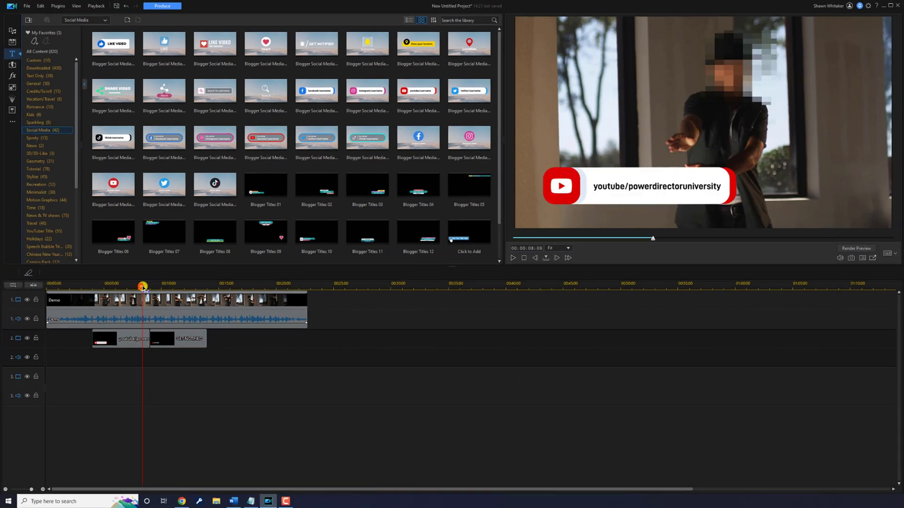
mouse_move(141, 287)
mouse_down()
mouse_move(152, 288)
mouse_move(143, 289)
mouse_up()
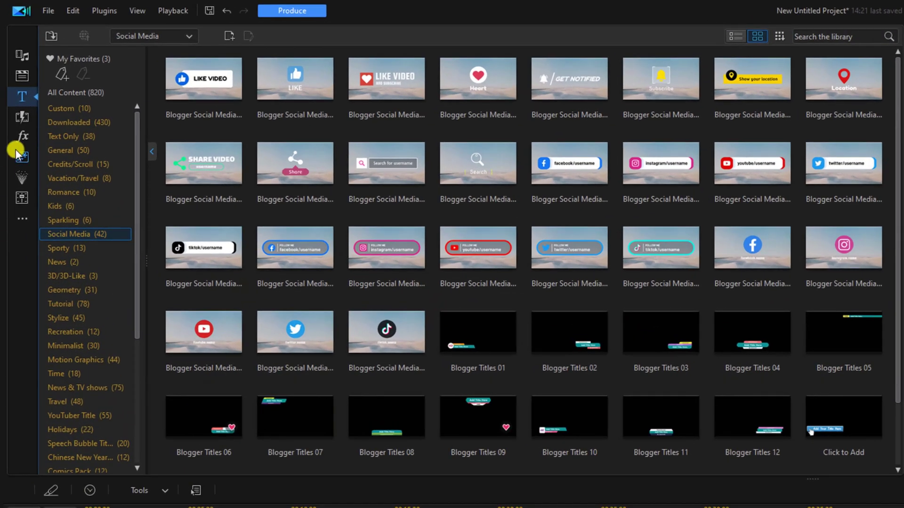
click(19, 118)
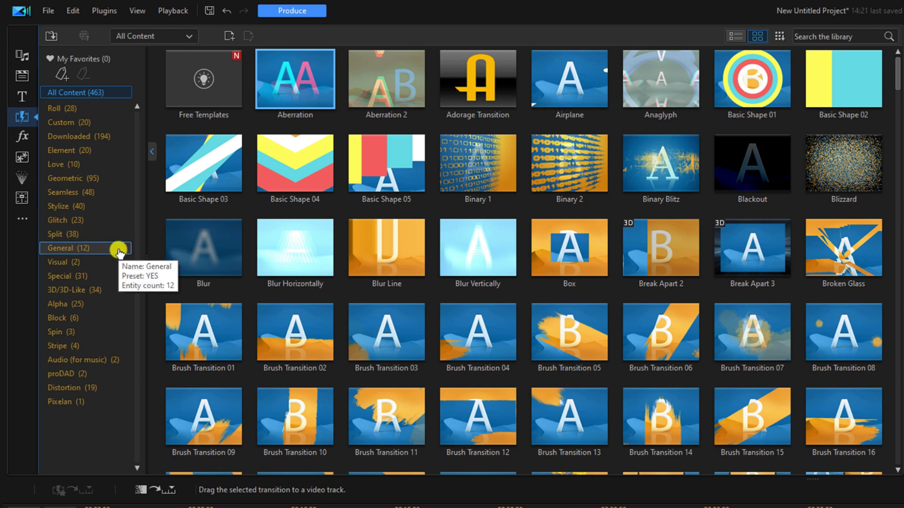
Step: Place a General Fade transition between the two titles on track 2, spanning 8 to 9 seconds
click(118, 251)
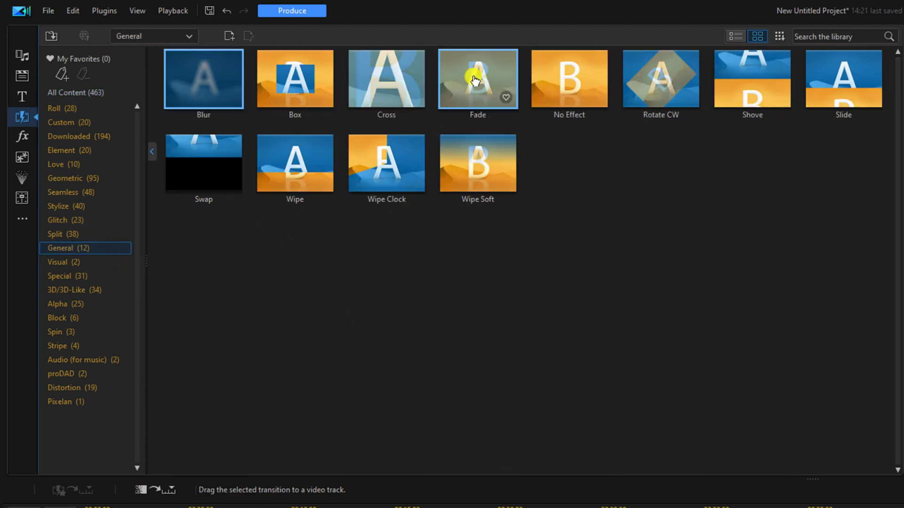
mouse_move(478, 80)
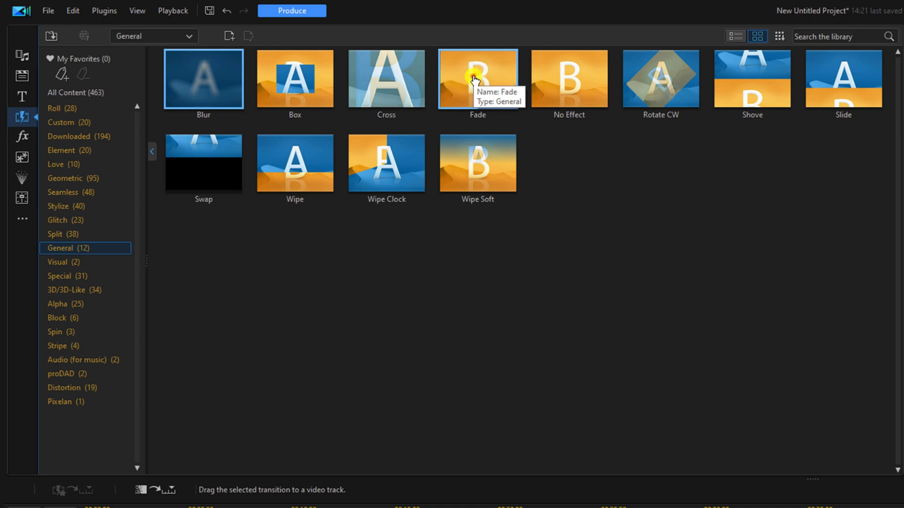
mouse_move(474, 80)
mouse_down()
mouse_move(242, 267)
mouse_move(252, 246)
mouse_up()
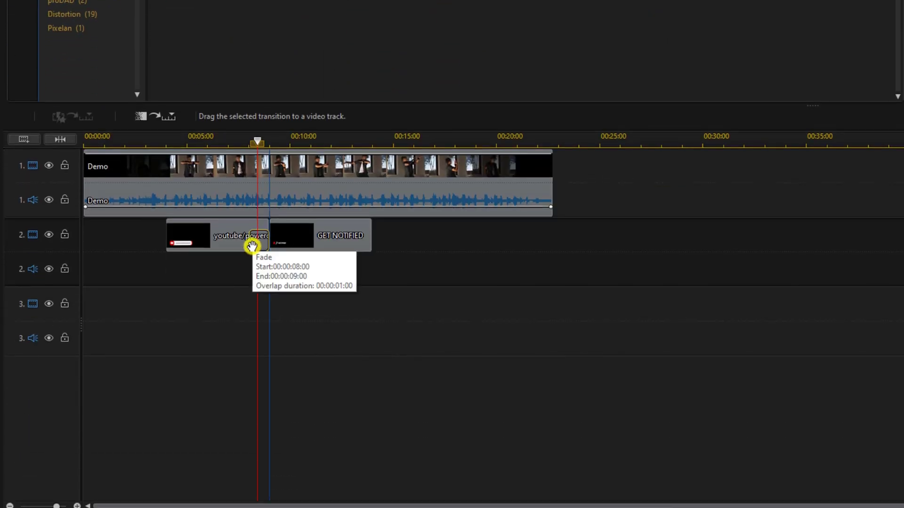
drag(252, 246, 252, 246)
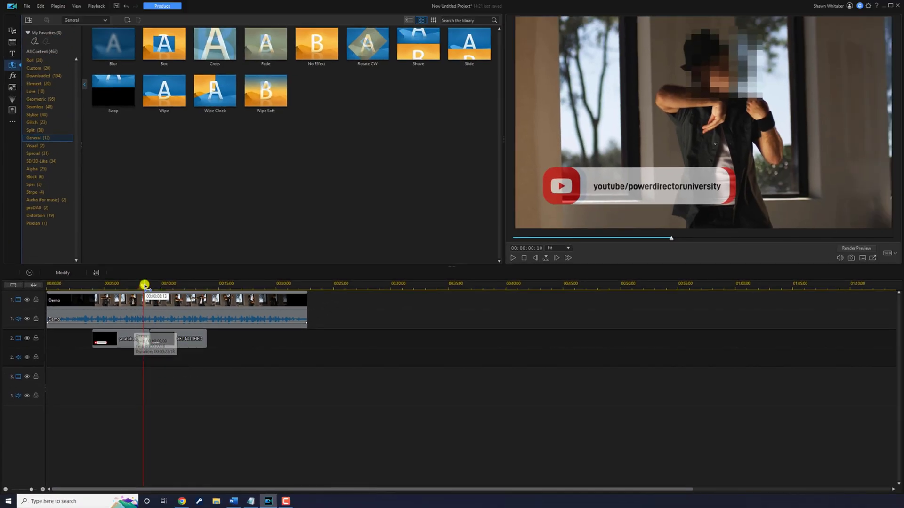
click(80, 299)
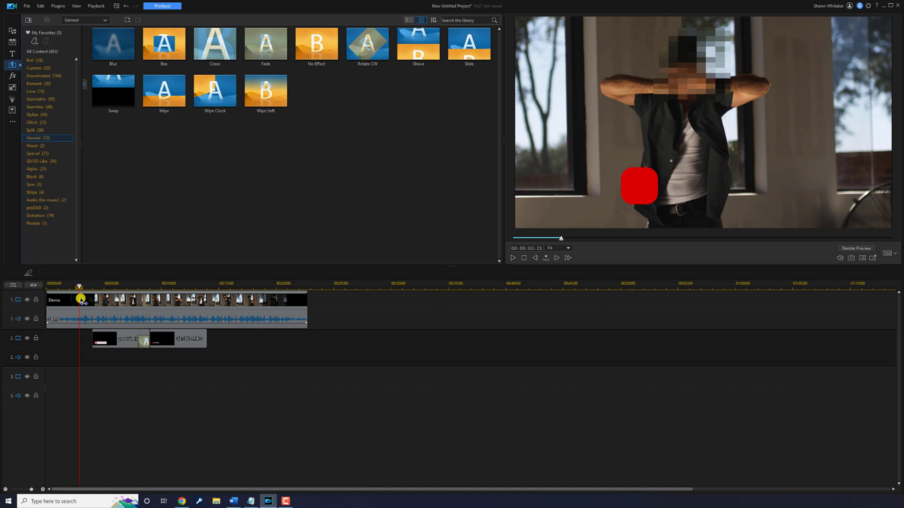